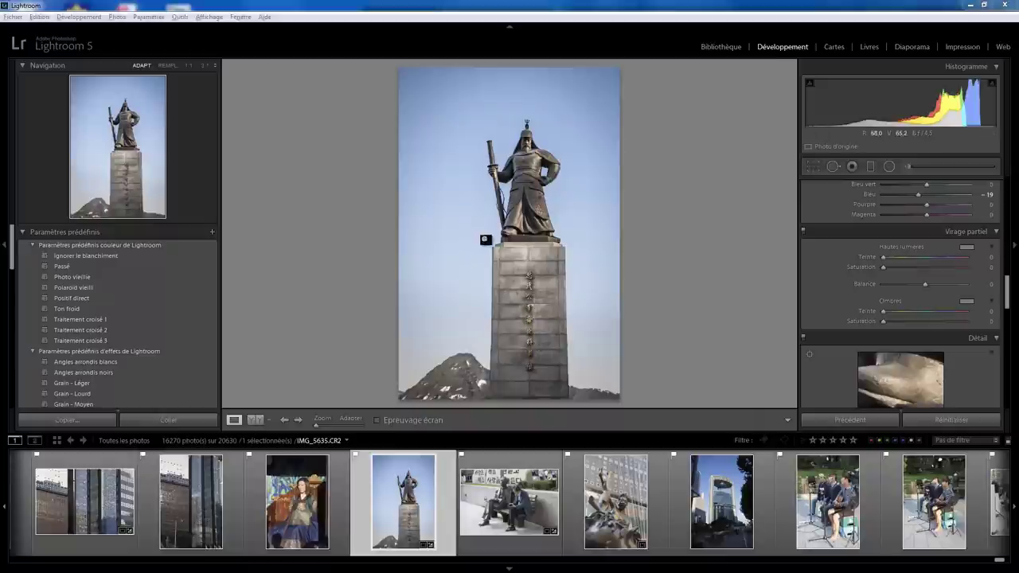
Create virtual copy 'IMG_5635.CR2 Copie 1' of the colour statue photo
right_click(518, 231)
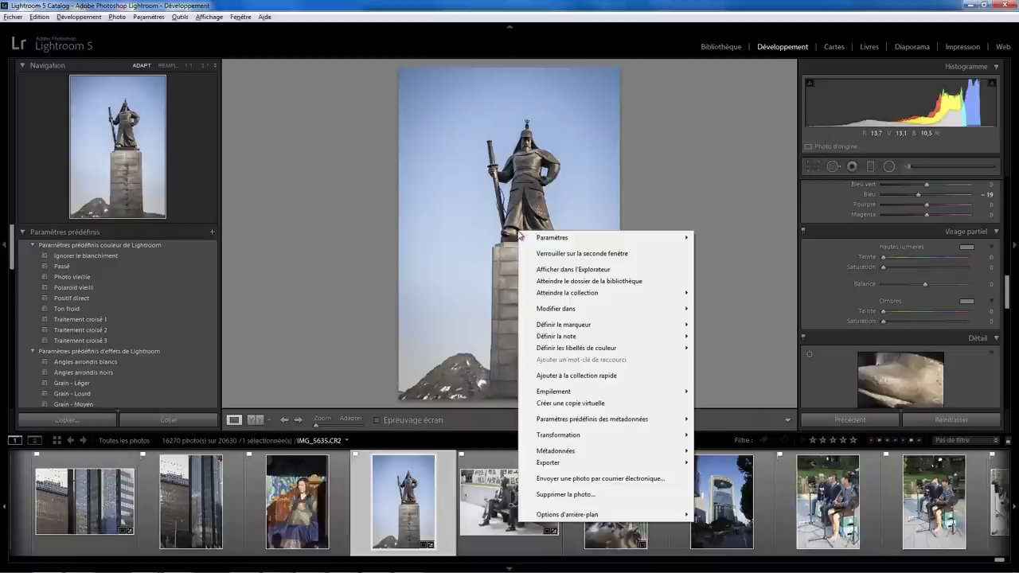
left_click(573, 403)
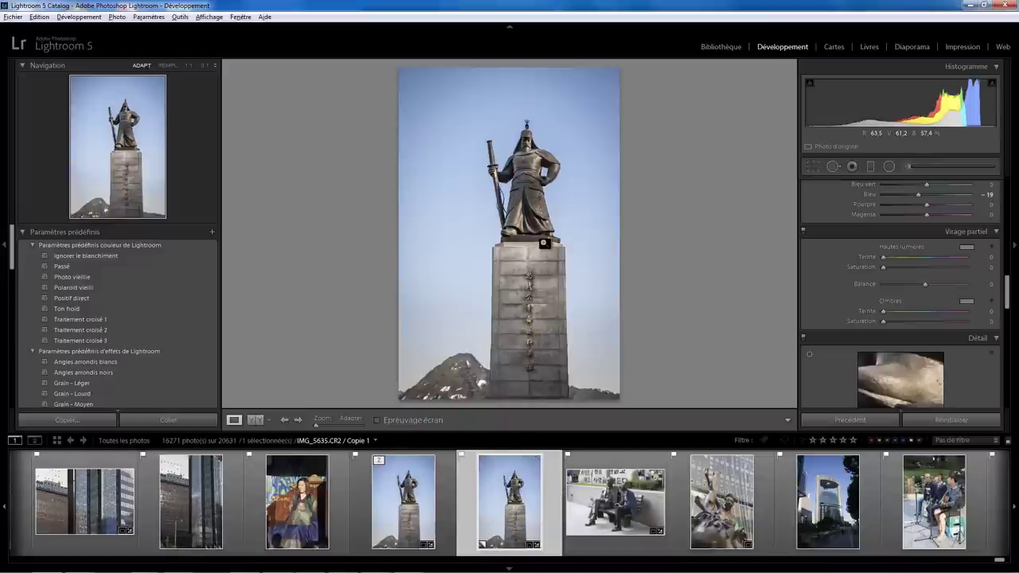
Set the copy's treatment to Noir/blanc with Clarté +83
left_click_drag(1008, 291, 1008, 191)
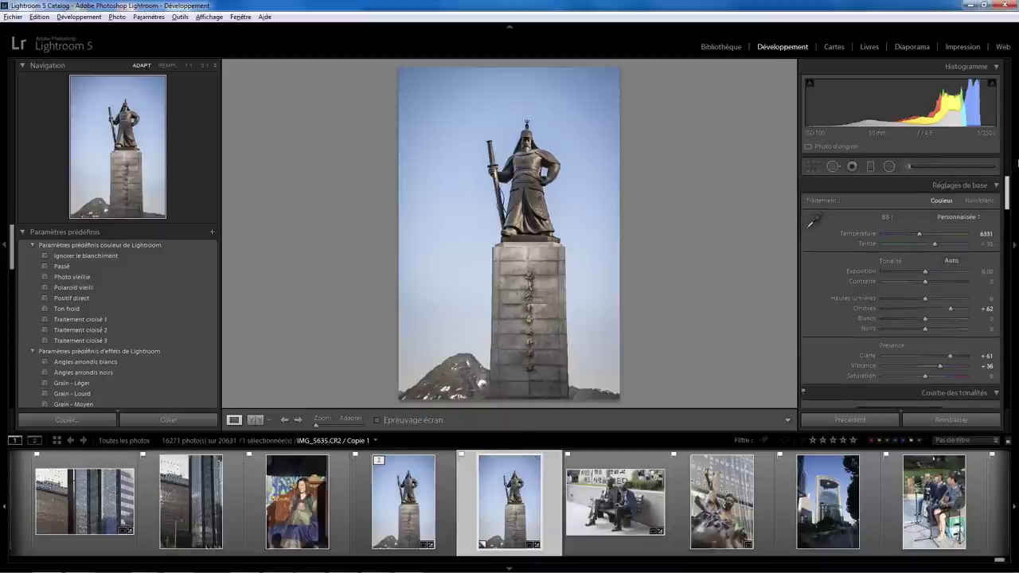
left_click(983, 202)
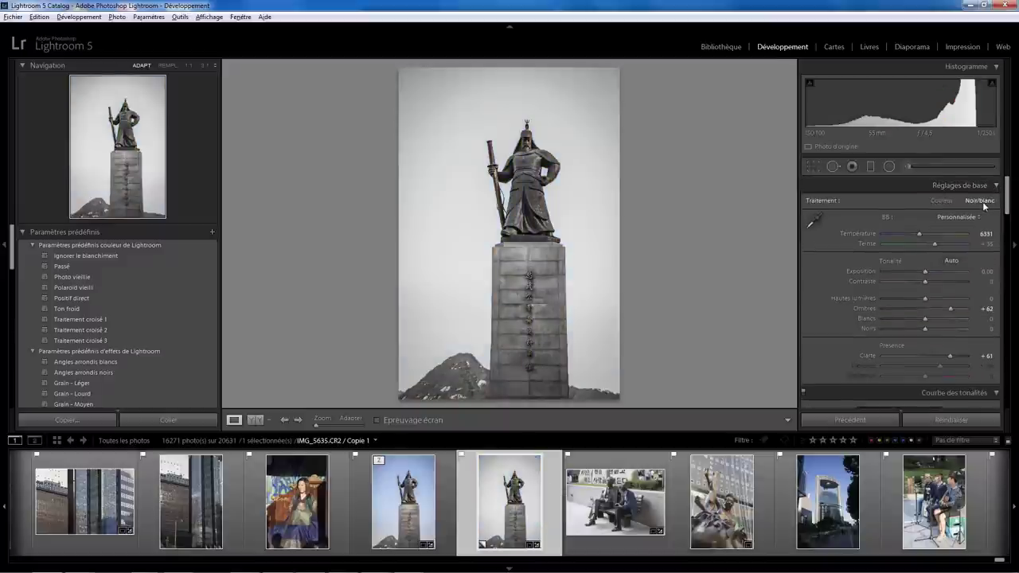
left_click_drag(949, 356, 959, 356)
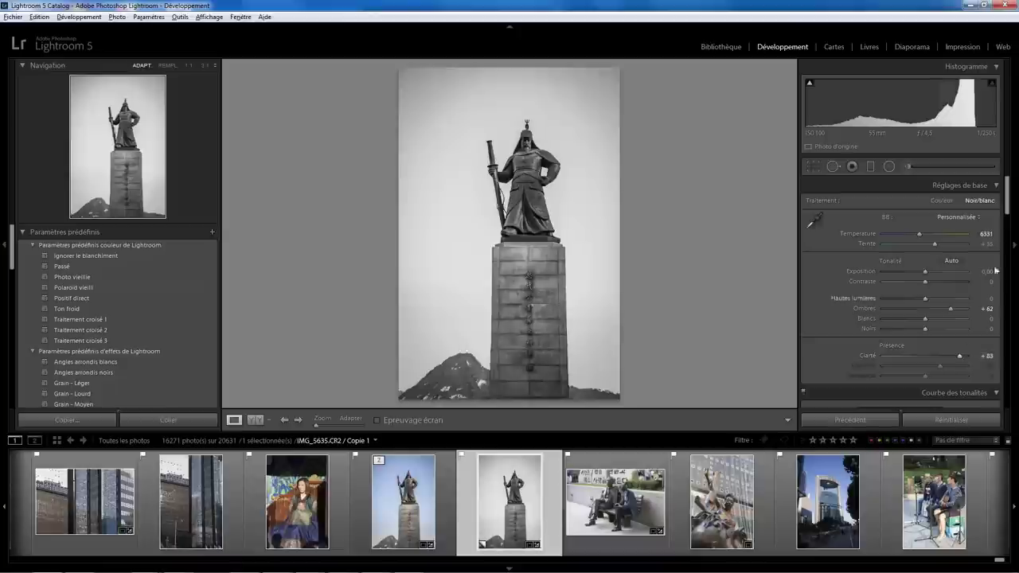
Brighten orange and yellow in the B&W mix and add a post-crop vignette (Gain -22, Milieu 24, Contour progressif 58)
left_click_drag(1008, 207, 1006, 264)
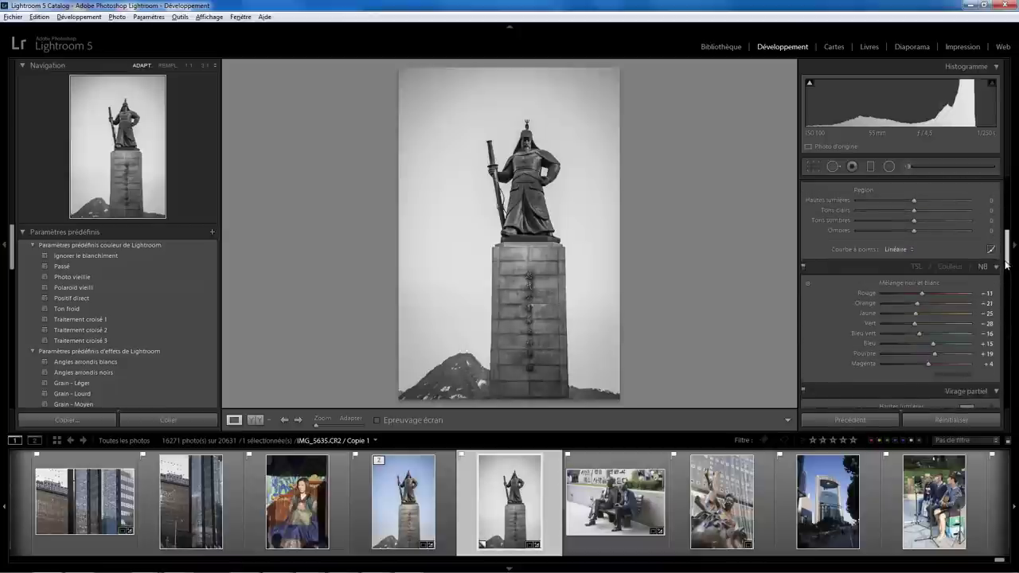
mouse_move(917, 303)
left_mouse_down()
mouse_move(968, 304)
mouse_move(981, 314)
left_mouse_up()
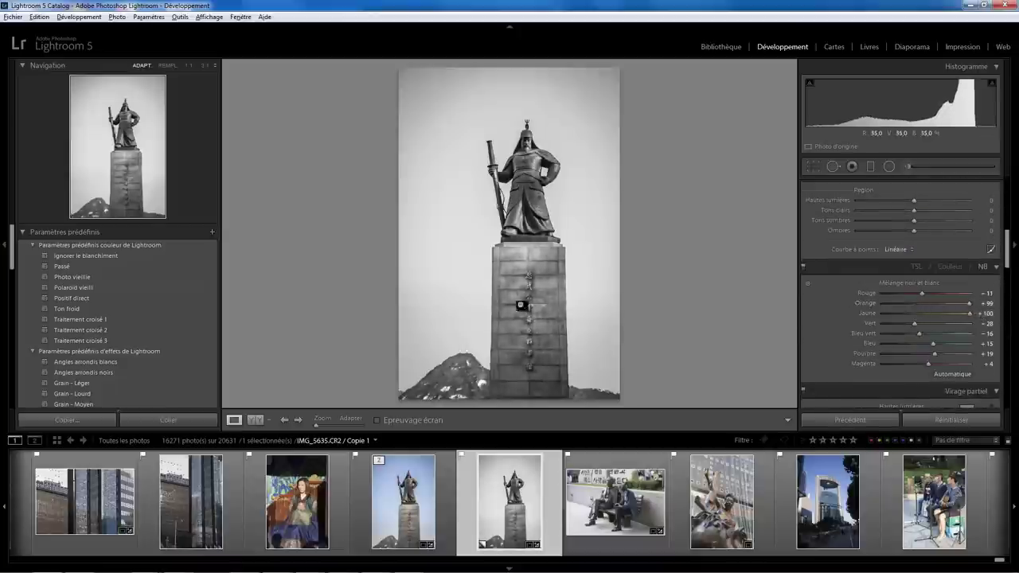
left_click_drag(1007, 263, 1001, 368)
mouse_move(914, 324)
left_mouse_down()
mouse_move(899, 333)
mouse_move(932, 355)
left_mouse_up()
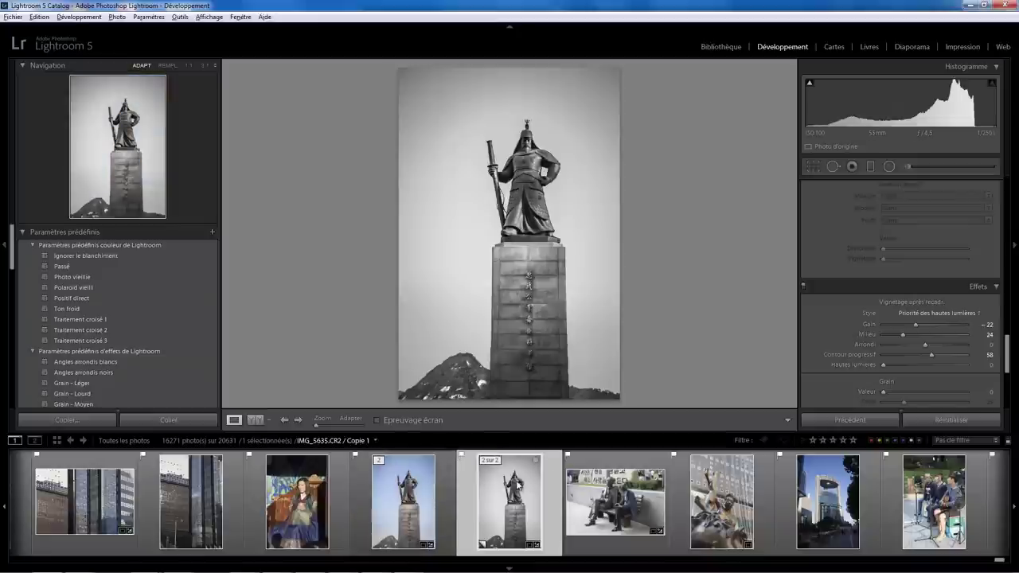
mouse_move(404, 501)
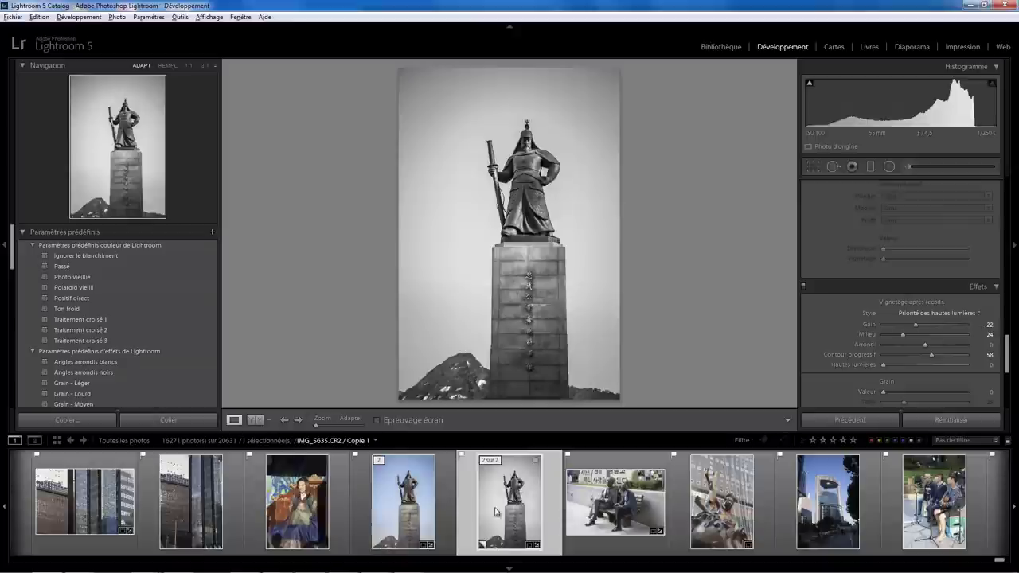
Make two more virtual copies, one of the original colour photo and one of the black-and-white copy
right_click(418, 493)
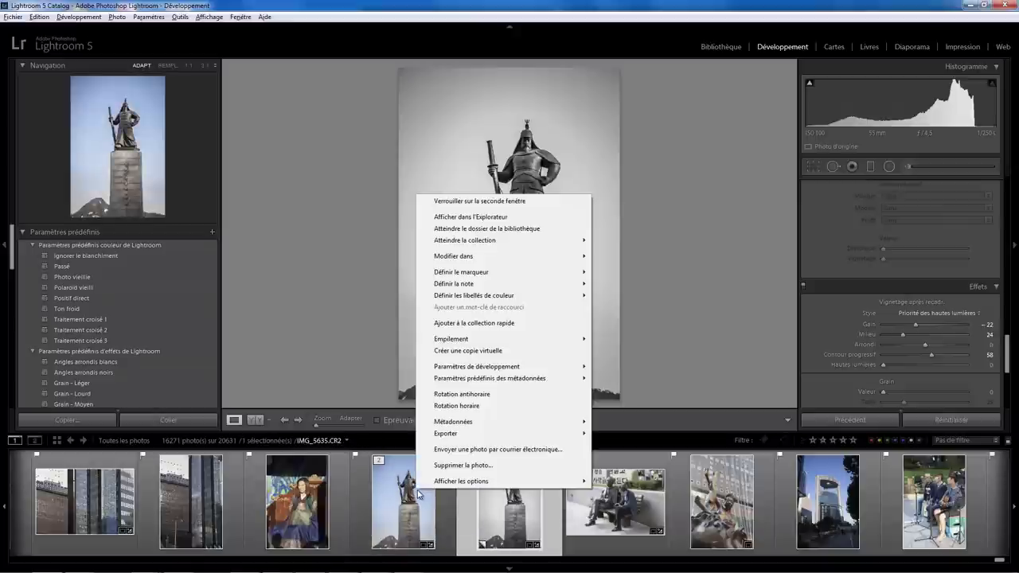
left_click(474, 351)
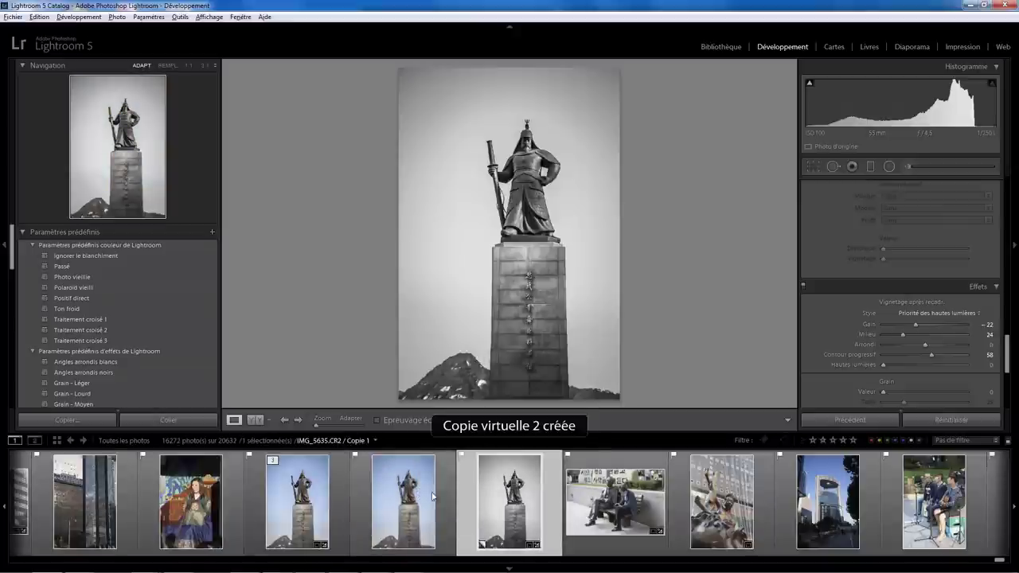
right_click(512, 503)
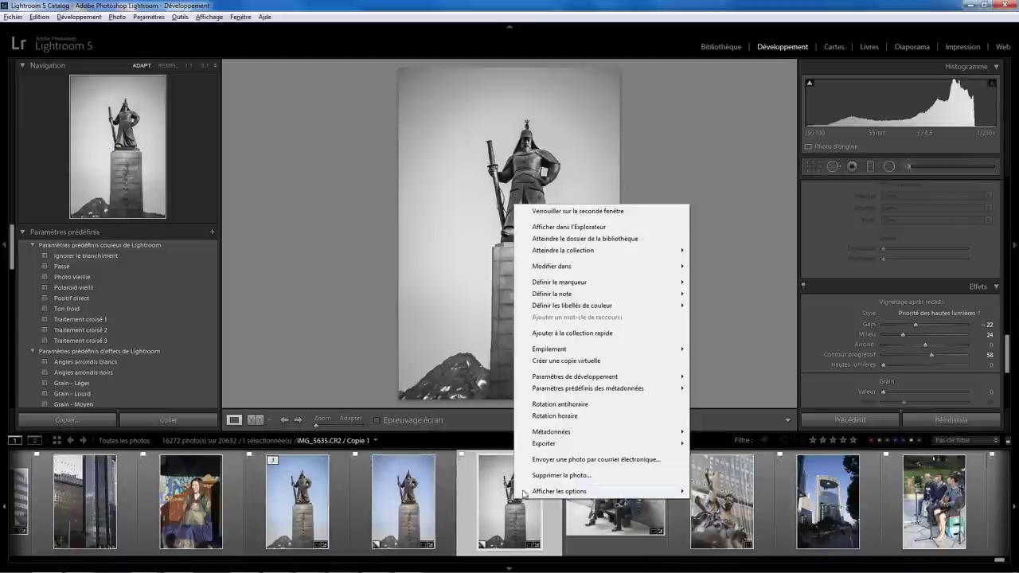
left_click(555, 364)
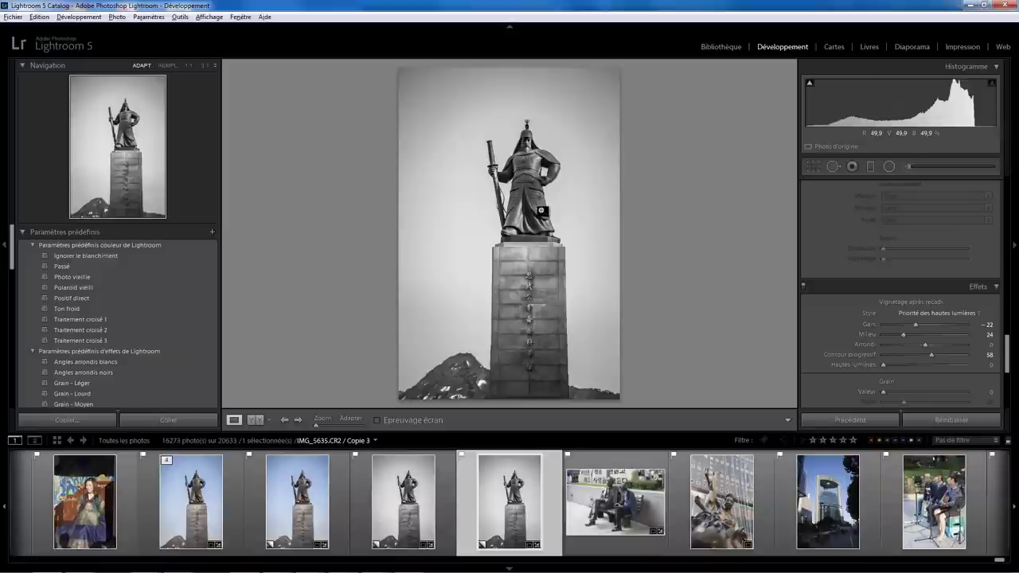
Reset Copie 3 to defaults, then tone Copie 2 sepia with warm split toning and Saturation -40
left_click(952, 420)
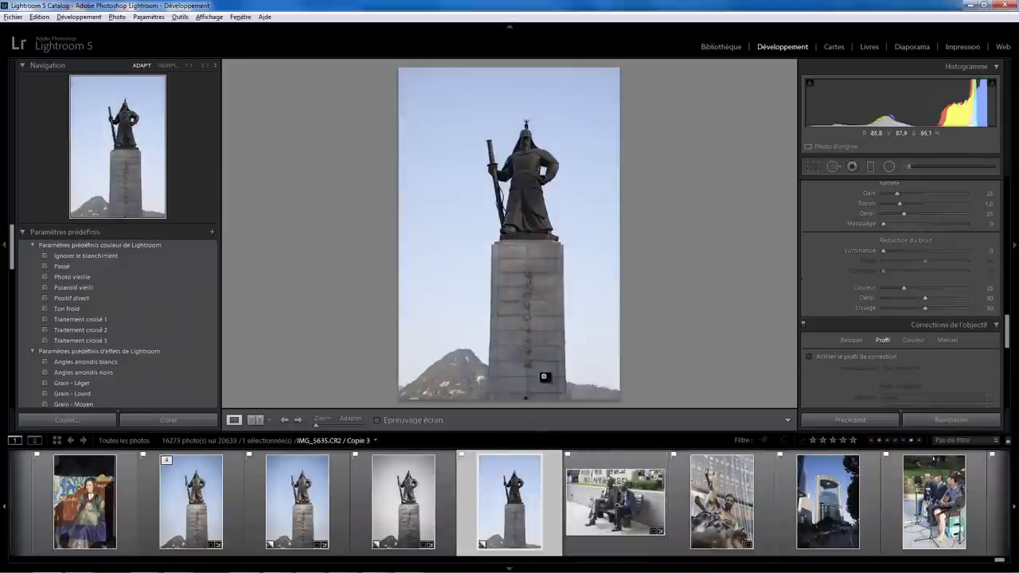
key("Left")
key("Left")
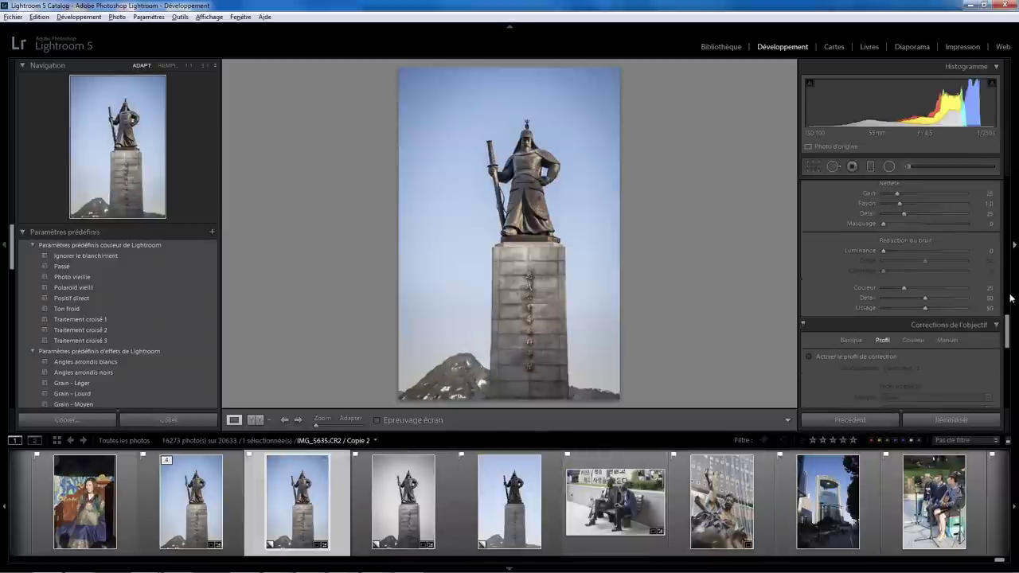
mouse_move(1008, 324)
left_mouse_down()
mouse_move(1009, 350)
mouse_move(1011, 277)
left_mouse_up()
left_click(965, 285)
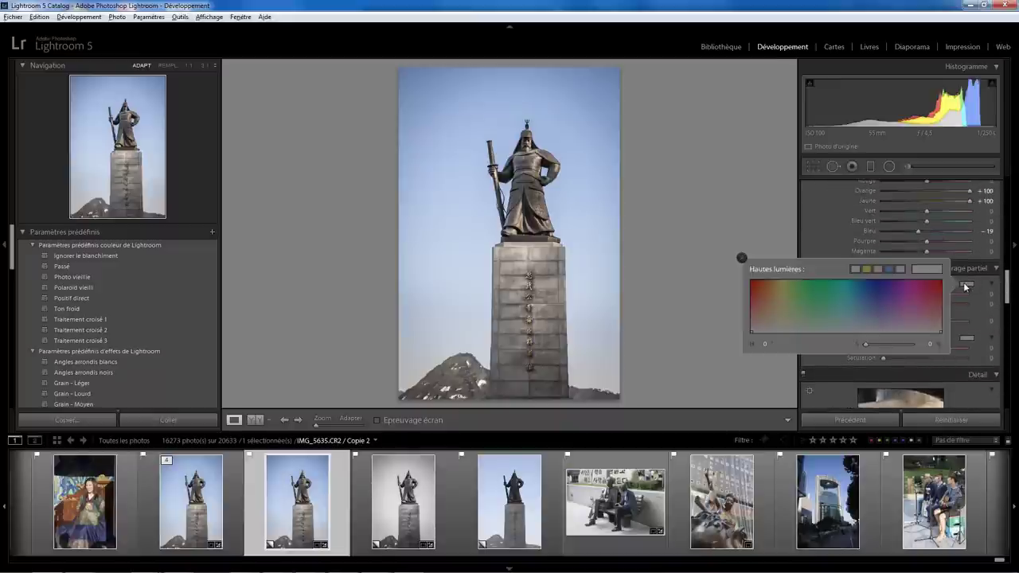
left_click_drag(866, 269, 970, 337)
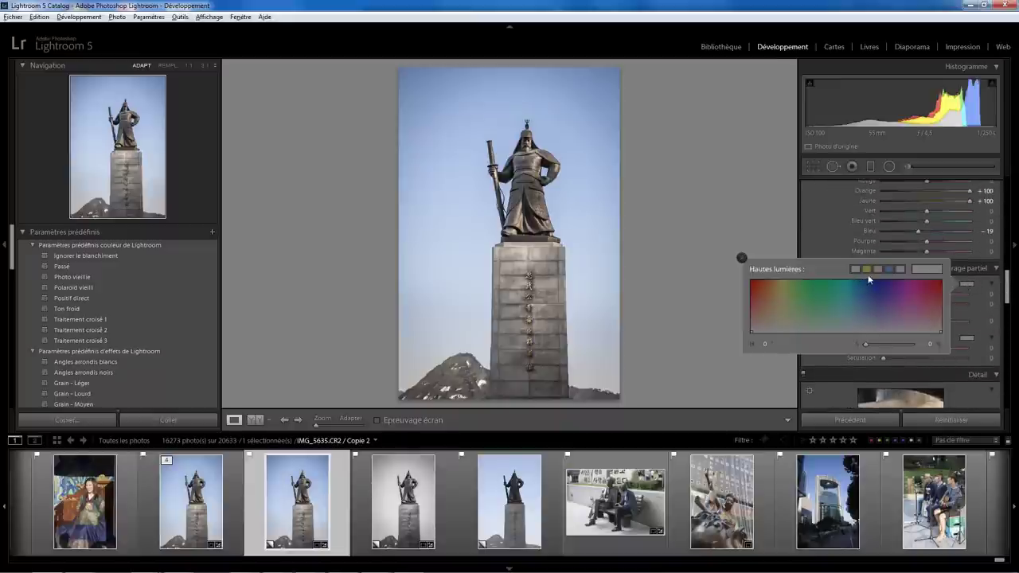
left_click(968, 340)
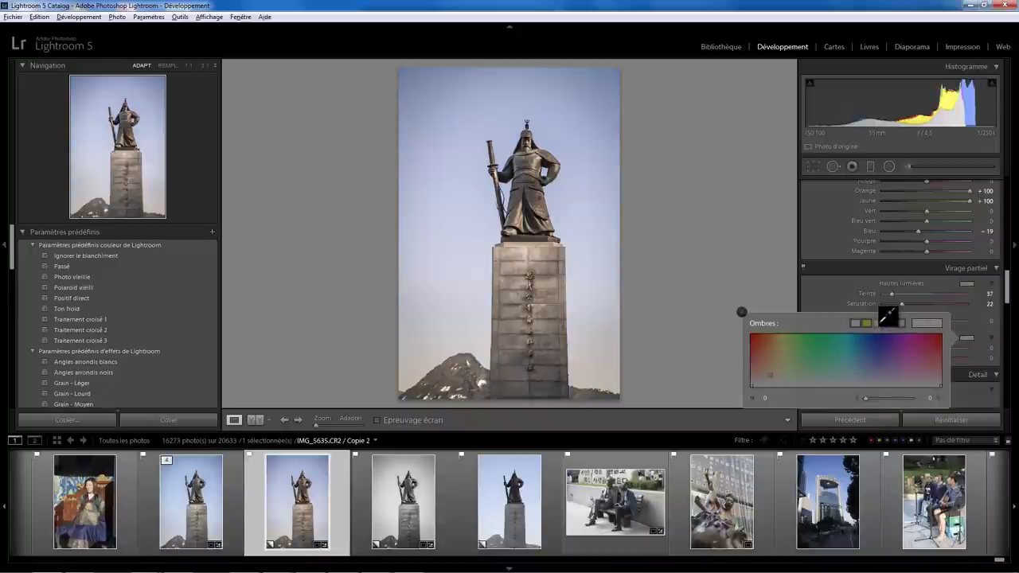
left_click_drag(1008, 283, 1008, 187)
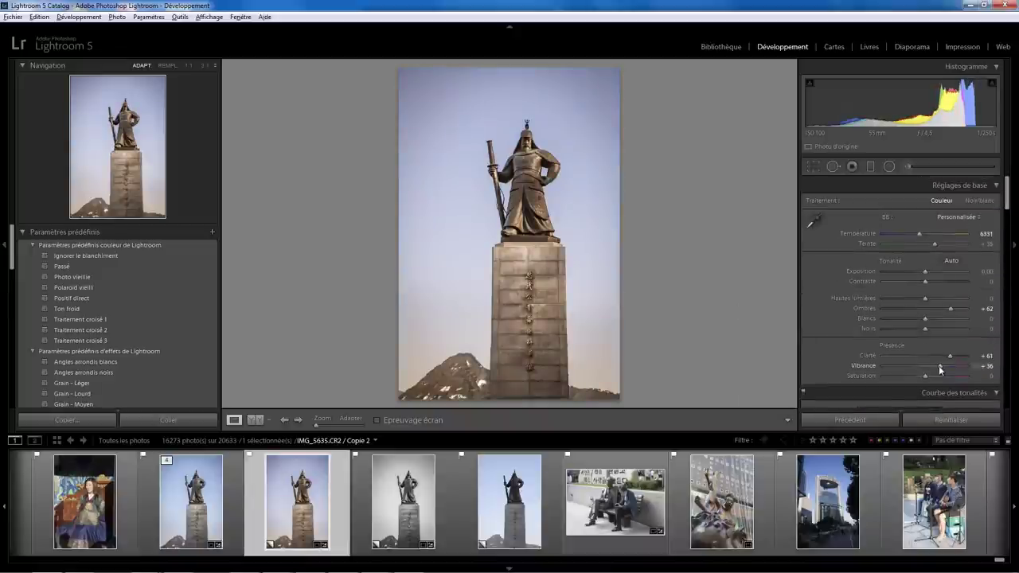
mouse_move(925, 365)
left_mouse_down()
mouse_move(885, 364)
mouse_move(907, 374)
left_mouse_up()
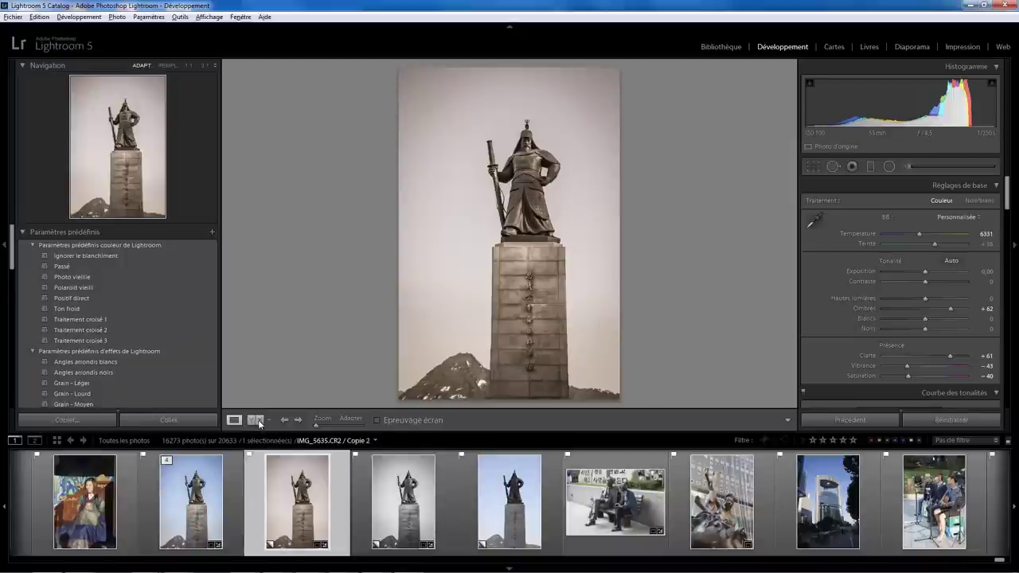
Show the original colour statue photo in side-by-side Before/After (Y|Y) view
left_click(227, 481)
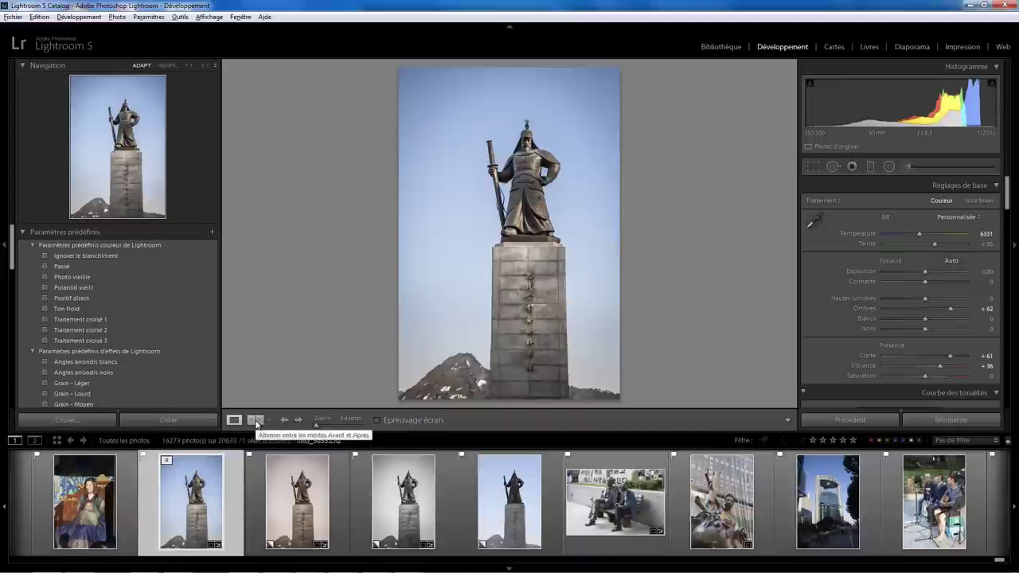
left_click(256, 420)
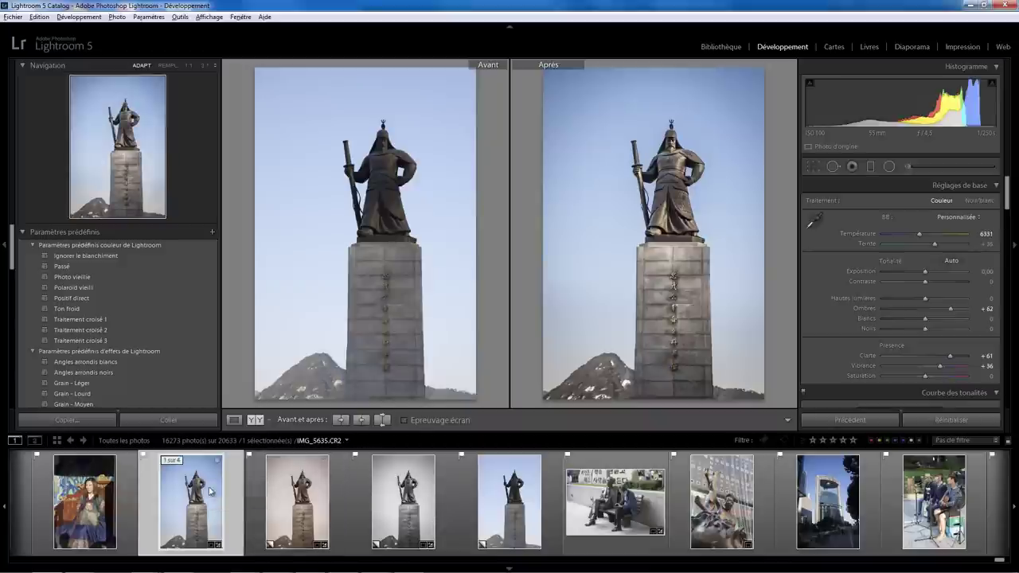
Compare the sepia, black-and-white and reset colour copies each in Before/After view
left_click(340, 482)
left_click(340, 479)
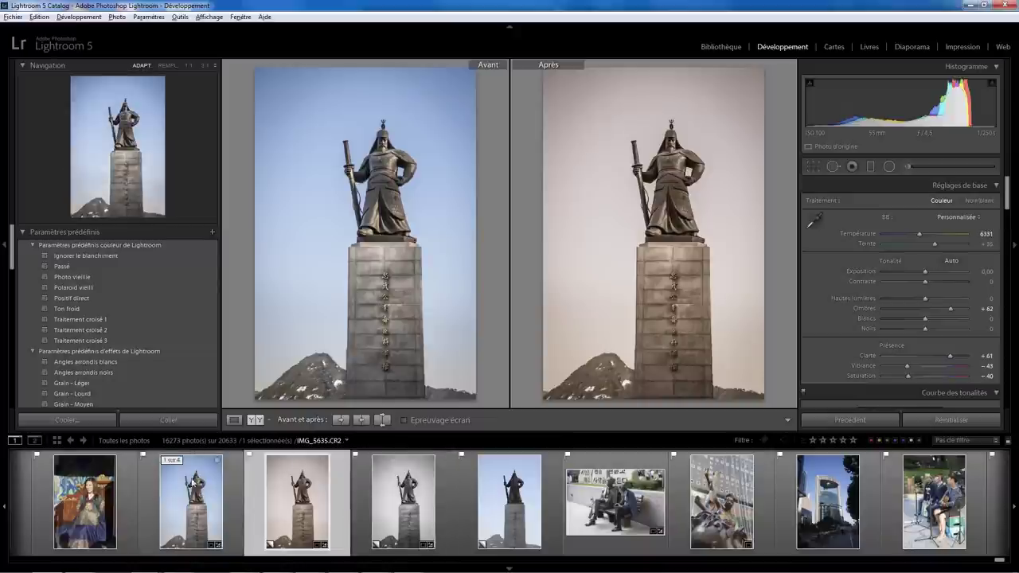
left_click(443, 473)
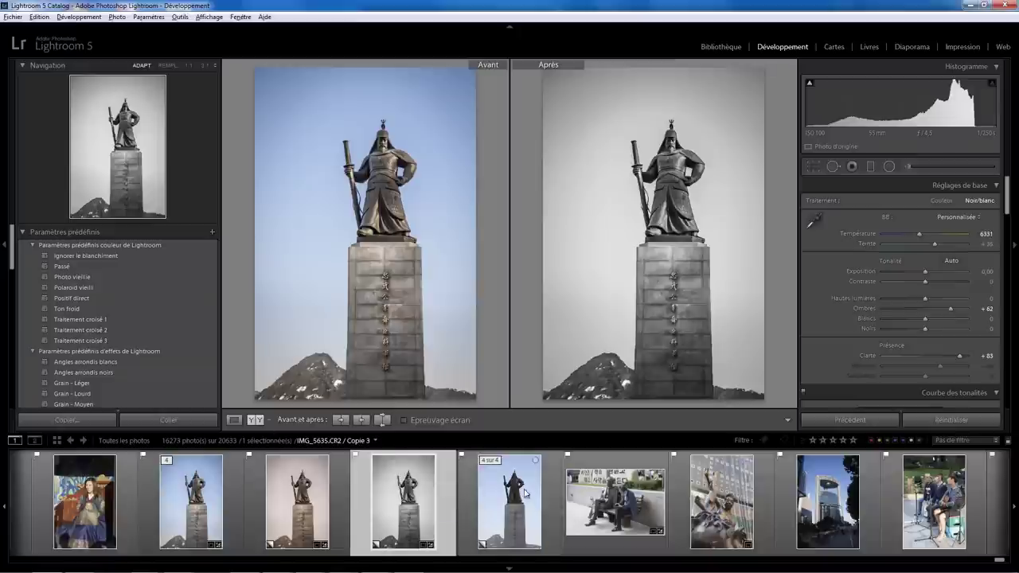
left_click(549, 481)
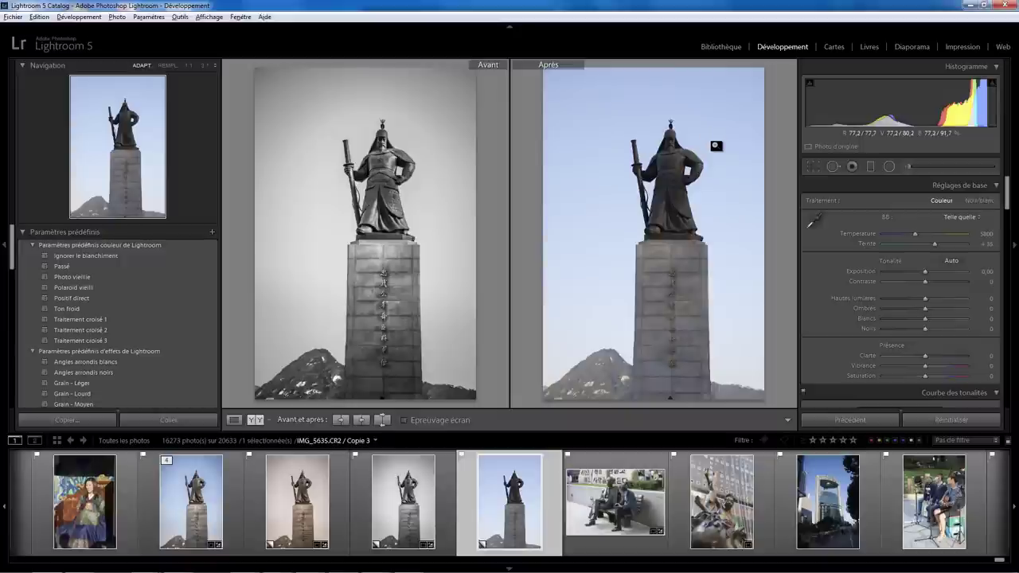
left_click(723, 47)
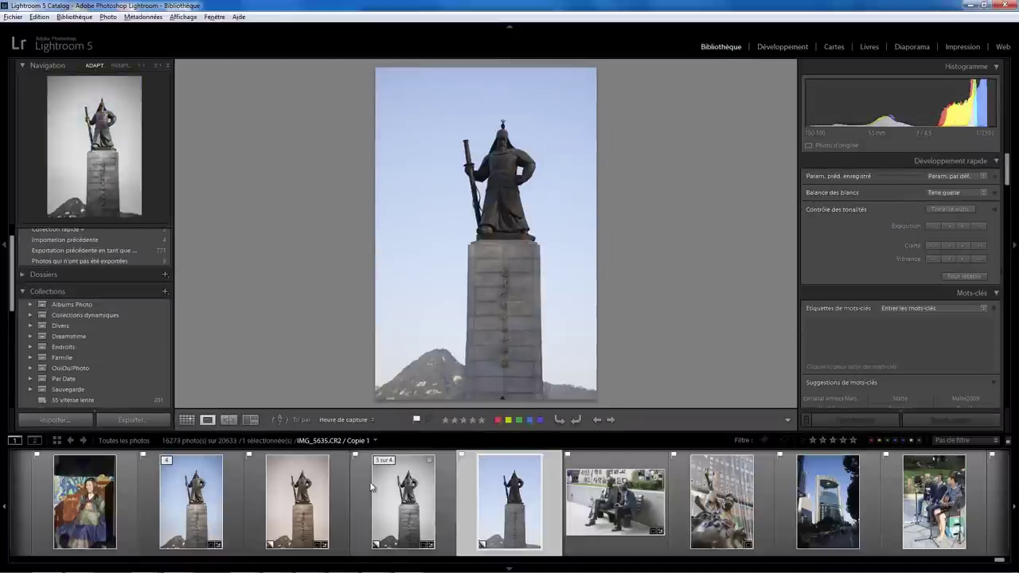
Select the sepia and black-and-white copies and show them in Compare (X|Y) view
left_click(277, 503)
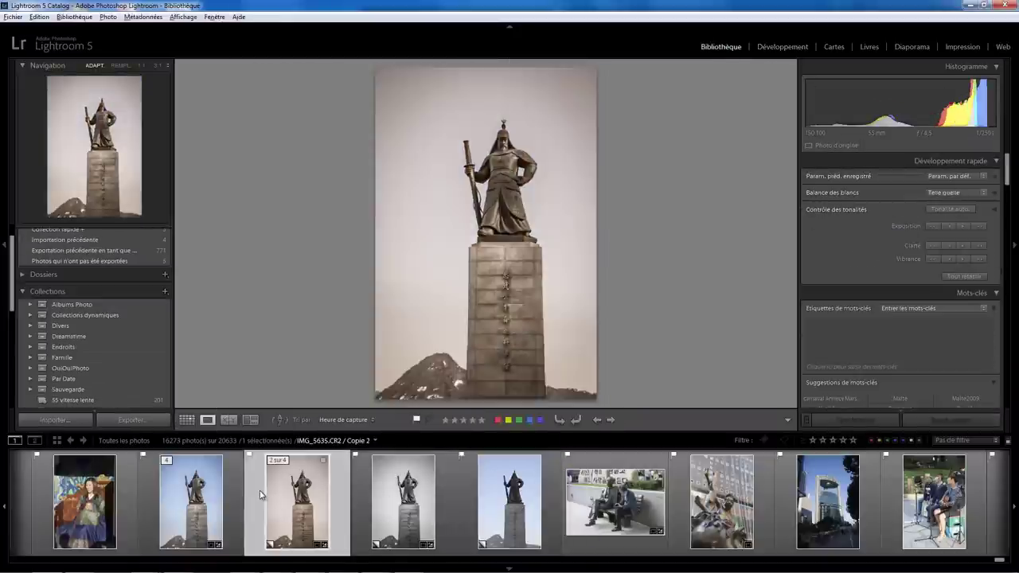
left_click(356, 504, "ctrl")
left_click(228, 421)
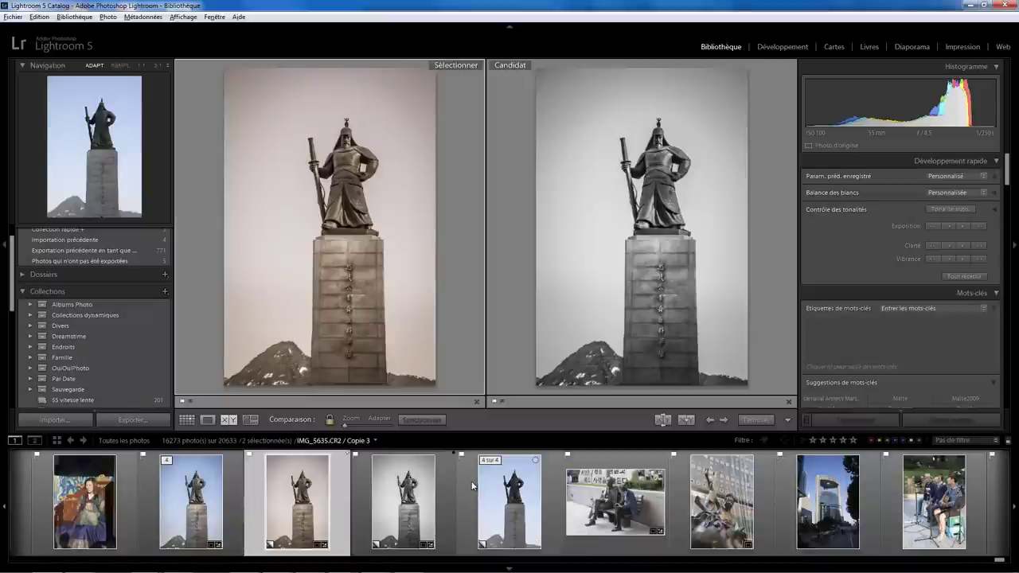
Pair the original colour statue photo with the sepia copy in Compare view
left_click(235, 500)
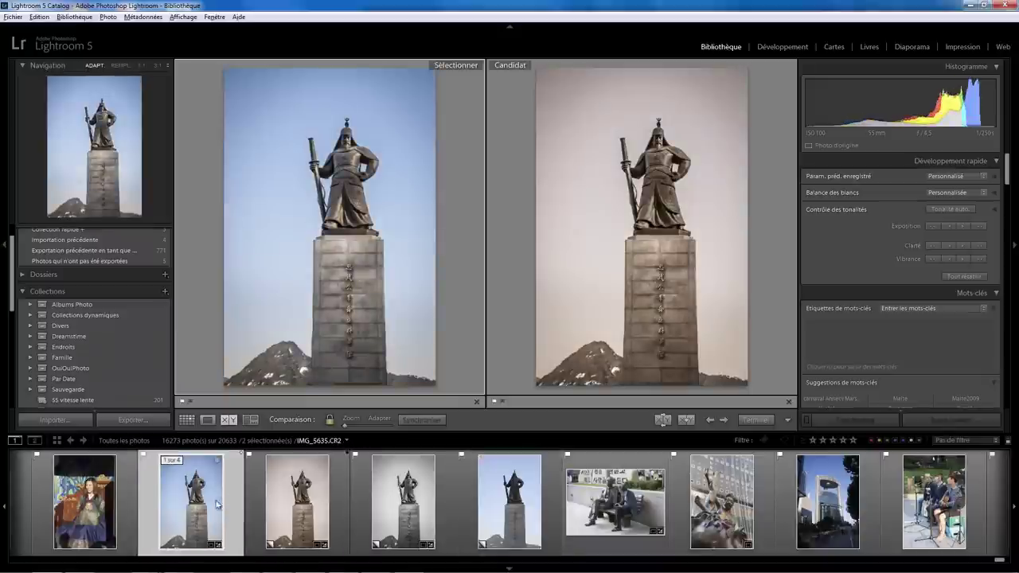